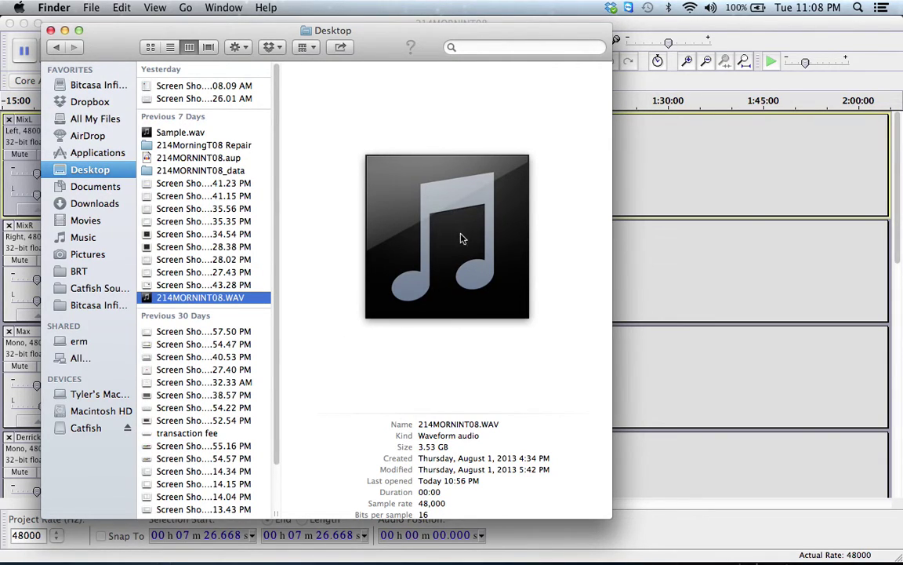
# - Preview Sample.wav in Finder, then select the 214MORNINT08.WAV file
pyautogui.click(210, 136)
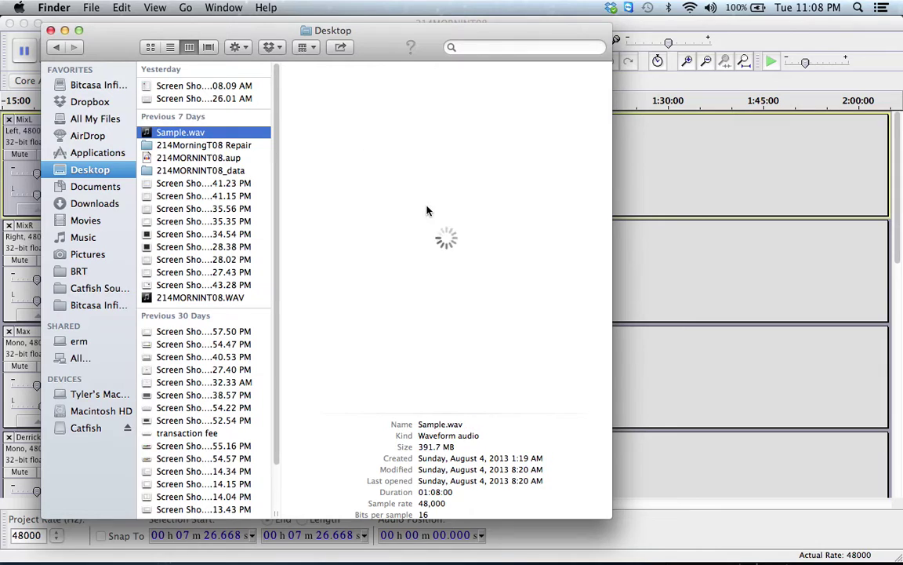
pyautogui.moveTo(429, 217)
pyautogui.click(448, 238)
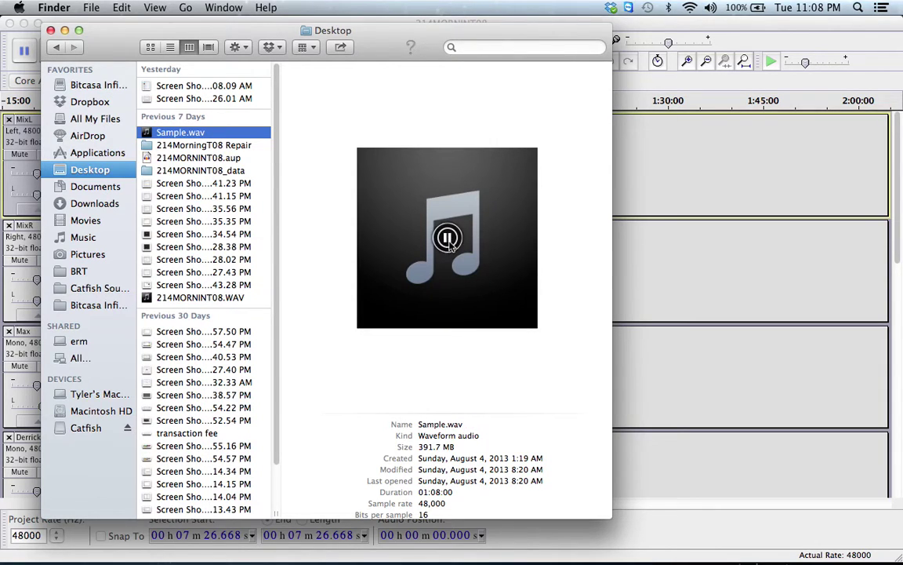
pyautogui.click(447, 238)
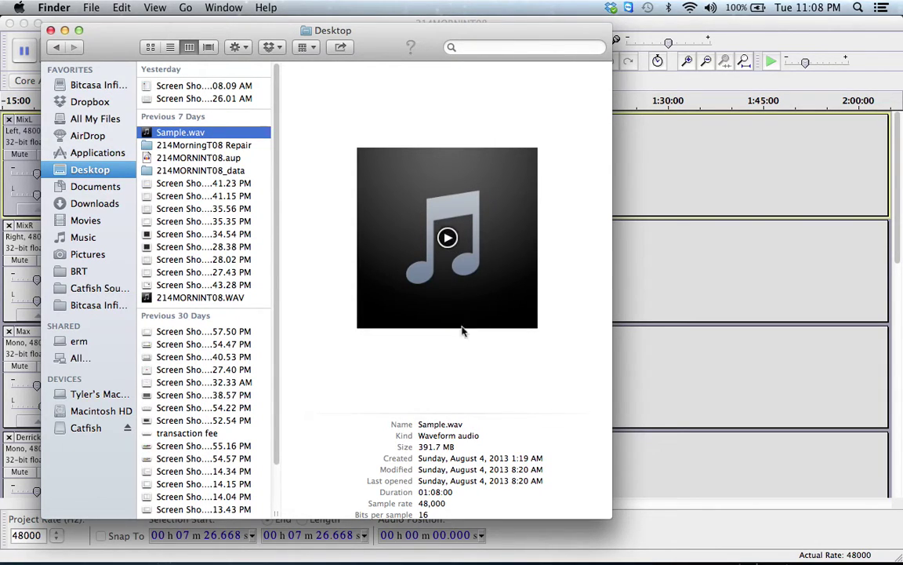
pyautogui.click(187, 298)
# - Open 214MORNINT08.WAV in VLC, play it briefly from the playlist, then quit VLC
pyautogui.rightClick(146, 301)
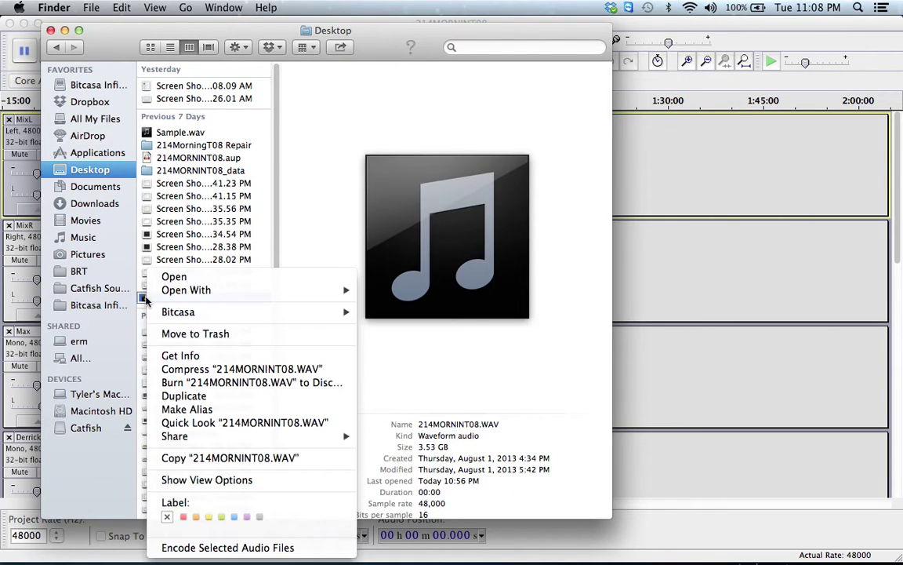
pyautogui.moveTo(337, 290)
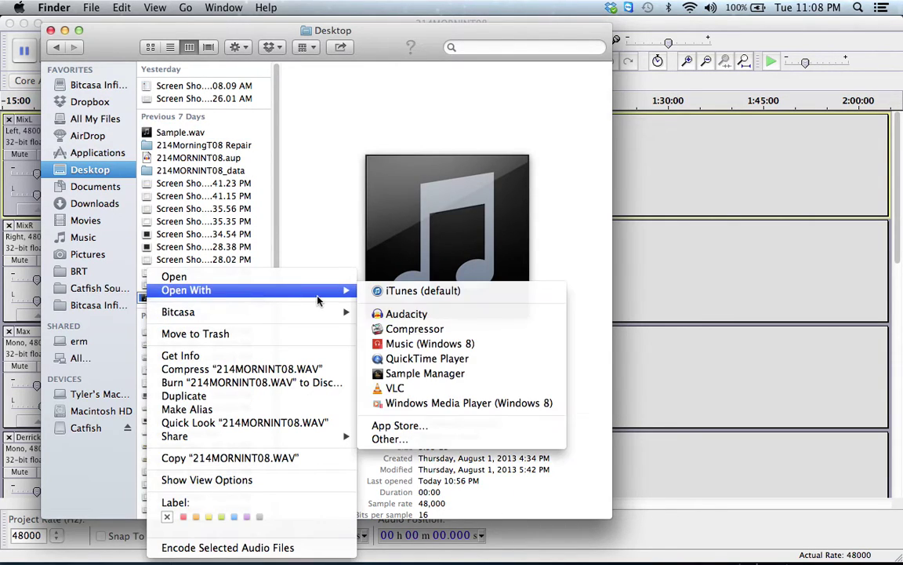
pyautogui.click(413, 390)
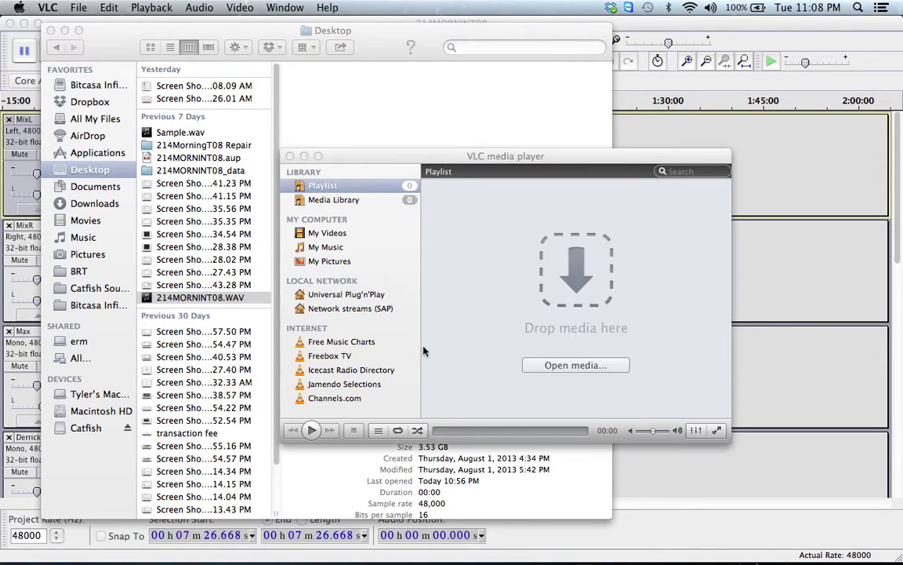
pyautogui.click(464, 201)
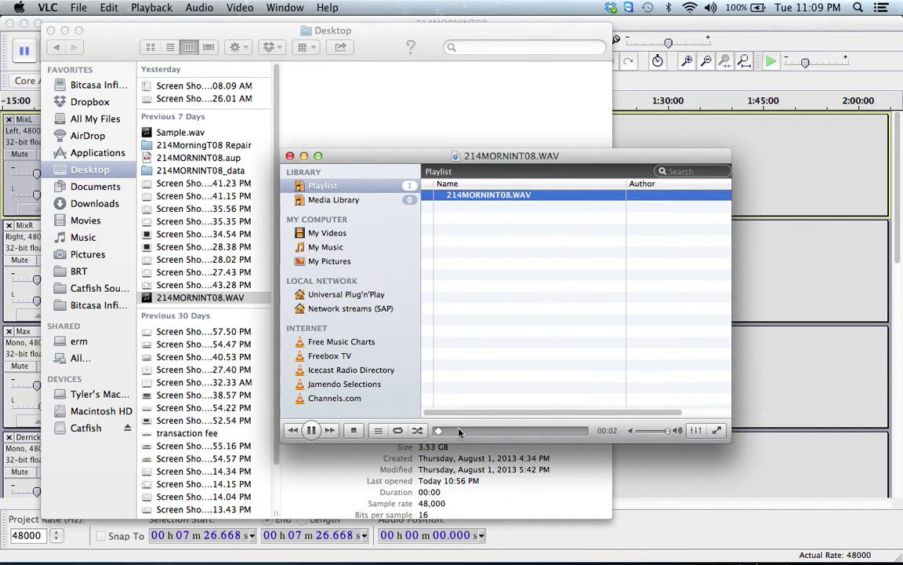
pyautogui.press('super+q')
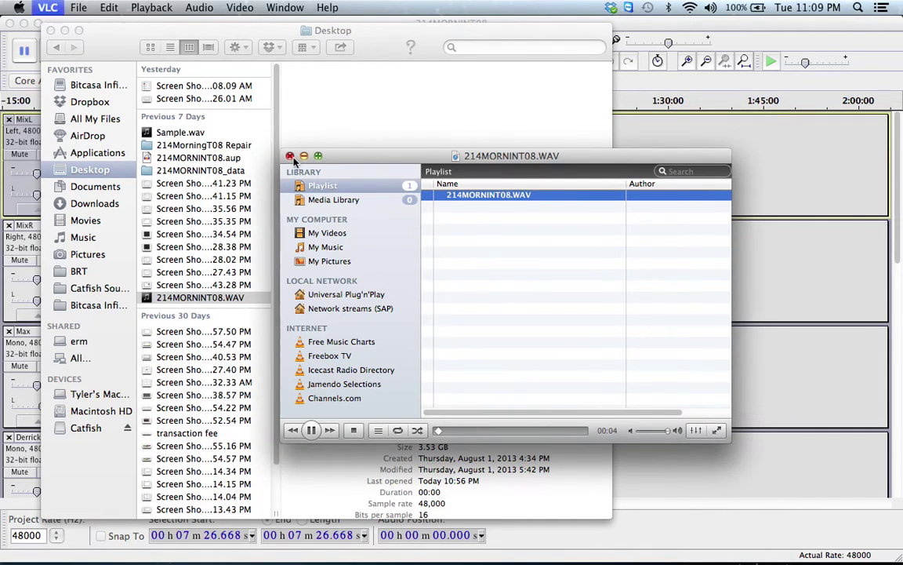
pyautogui.rightClick(185, 298)
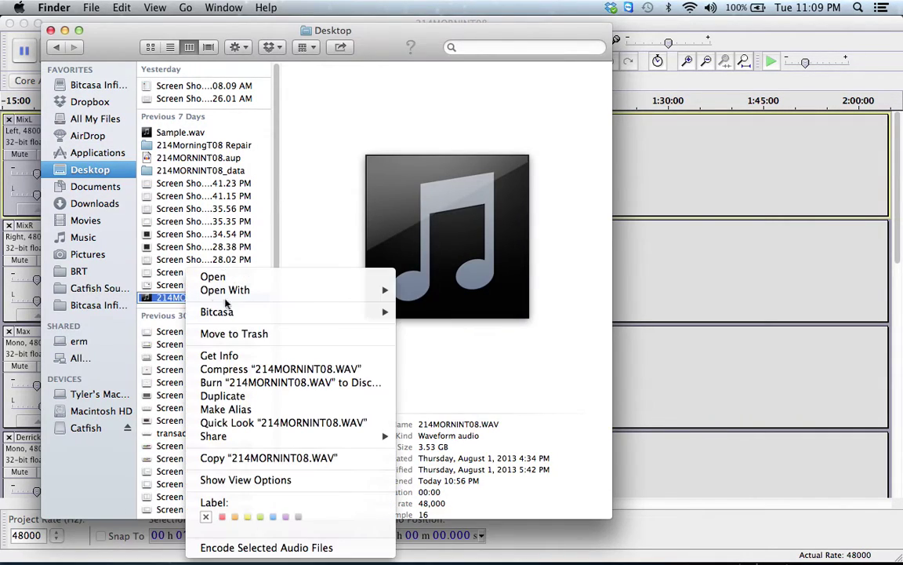
pyautogui.moveTo(365, 300)
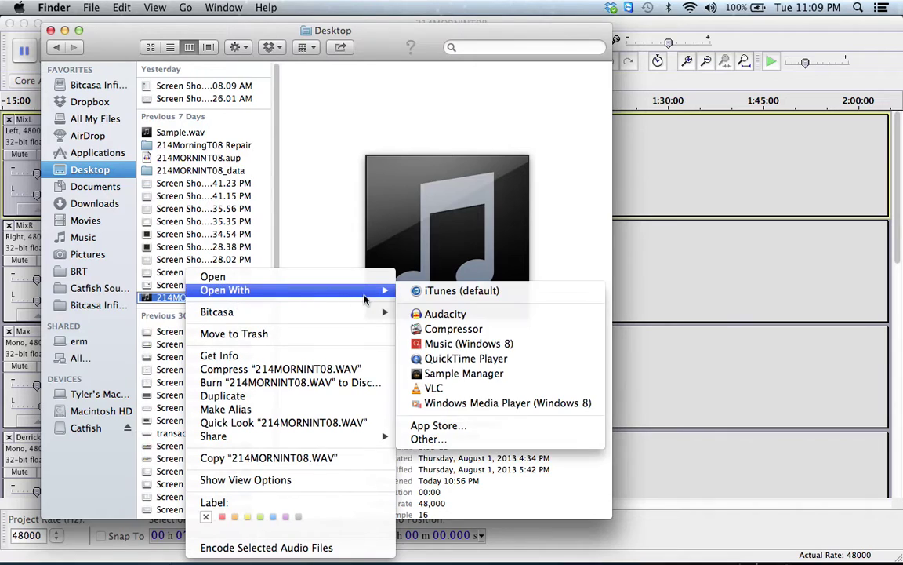
pyautogui.click(462, 365)
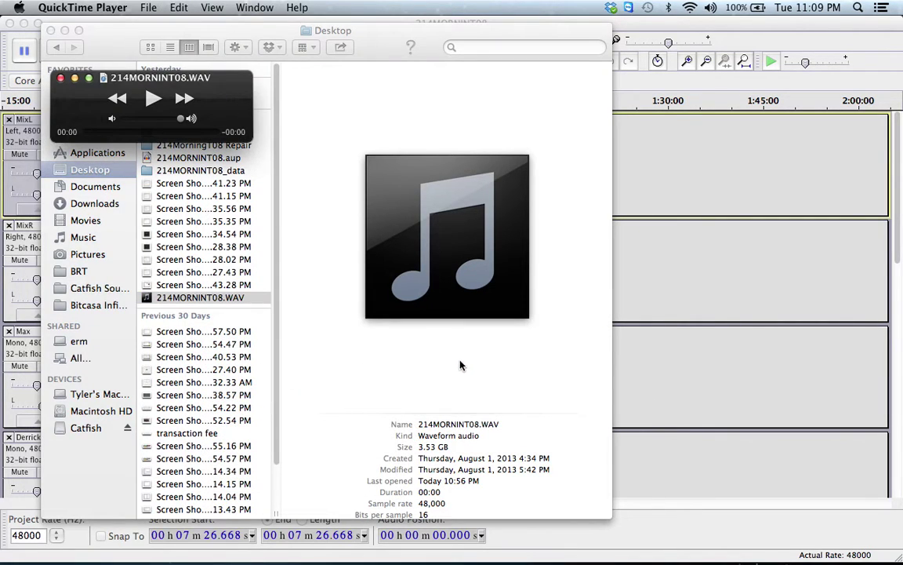
pyautogui.click(146, 97)
pyautogui.click(61, 78)
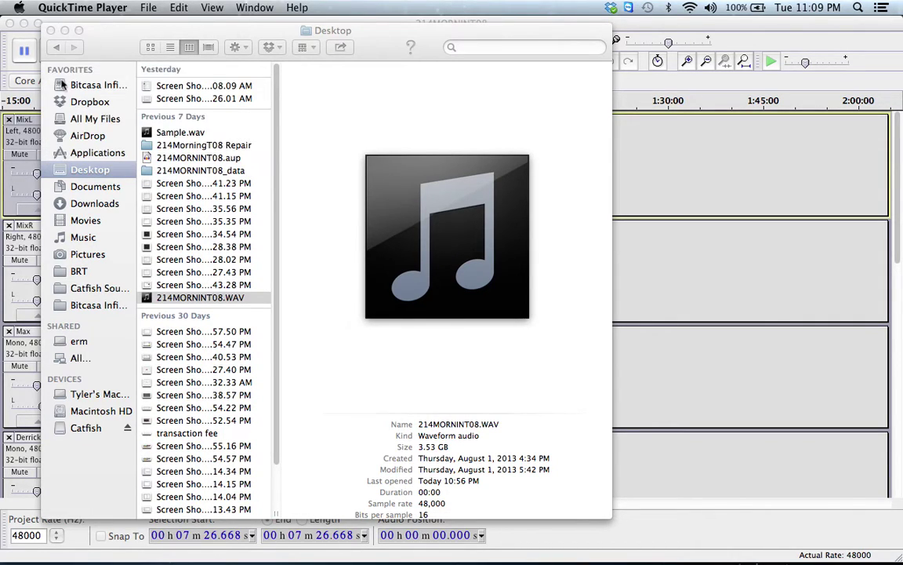
# - Open 214MORNINT08.WAV with Audacity, reading the file directly from its original location
pyautogui.click(198, 299)
pyautogui.rightClick(198, 299)
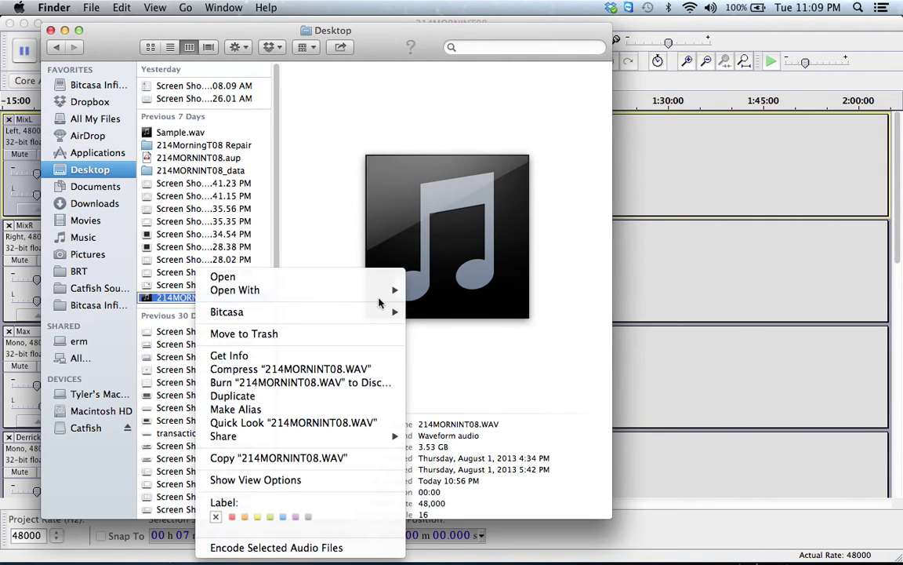
pyautogui.moveTo(394, 294)
pyautogui.click(453, 311)
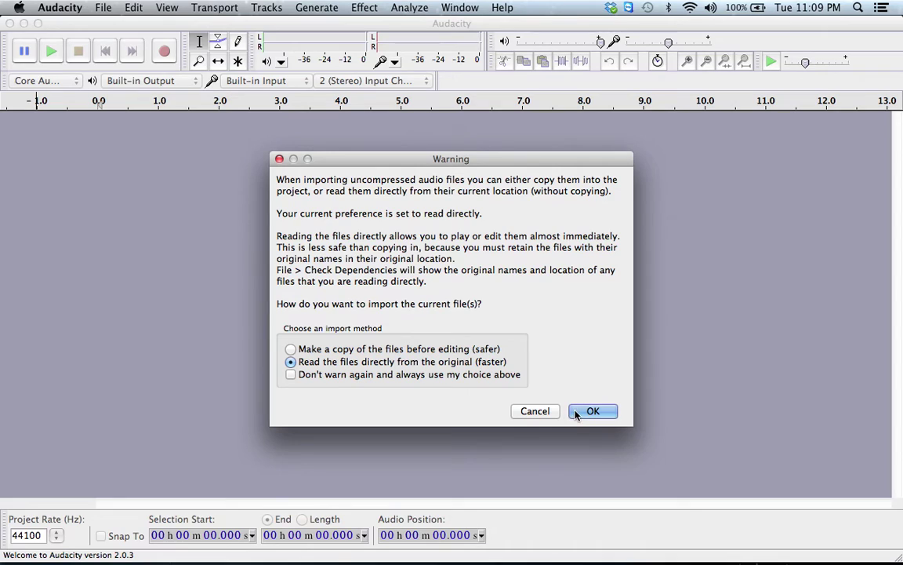
pyautogui.click(577, 415)
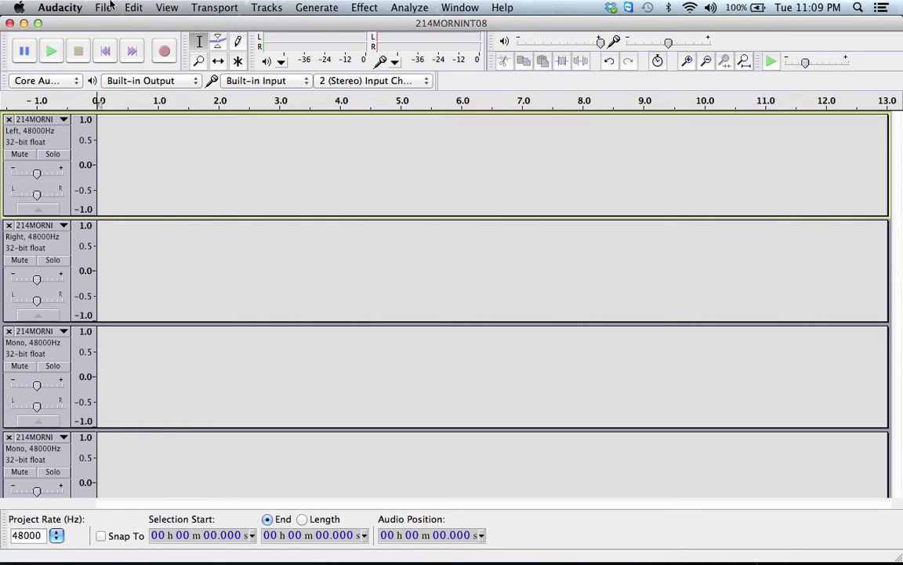
# - Choose File > Import > Raw Data and load 214MORNINT08.WAV from the Desktop
pyautogui.click(105, 7)
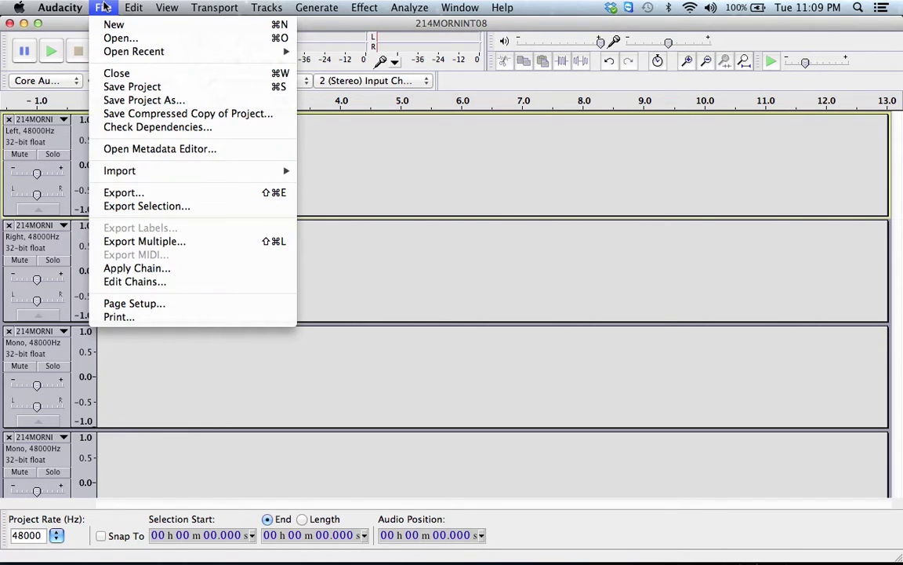
pyautogui.moveTo(237, 181)
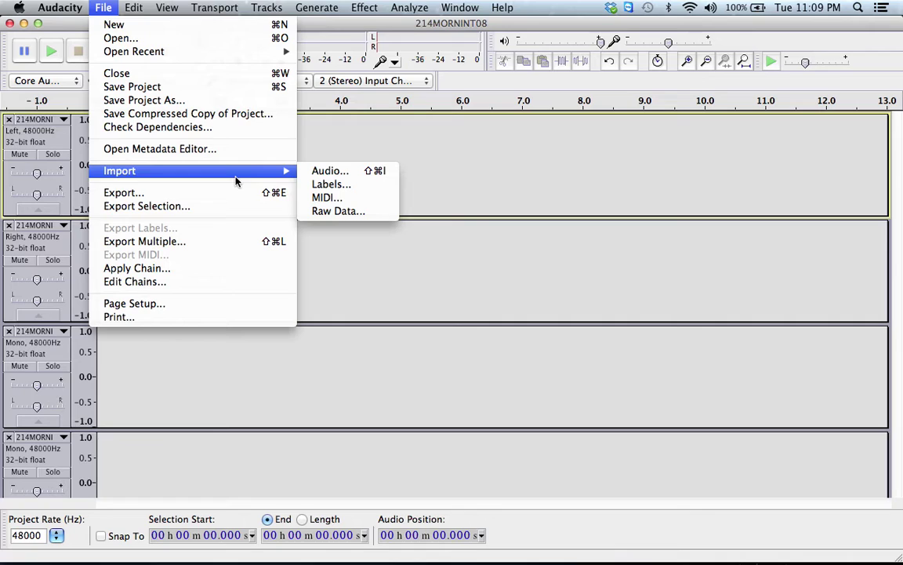
pyautogui.click(354, 210)
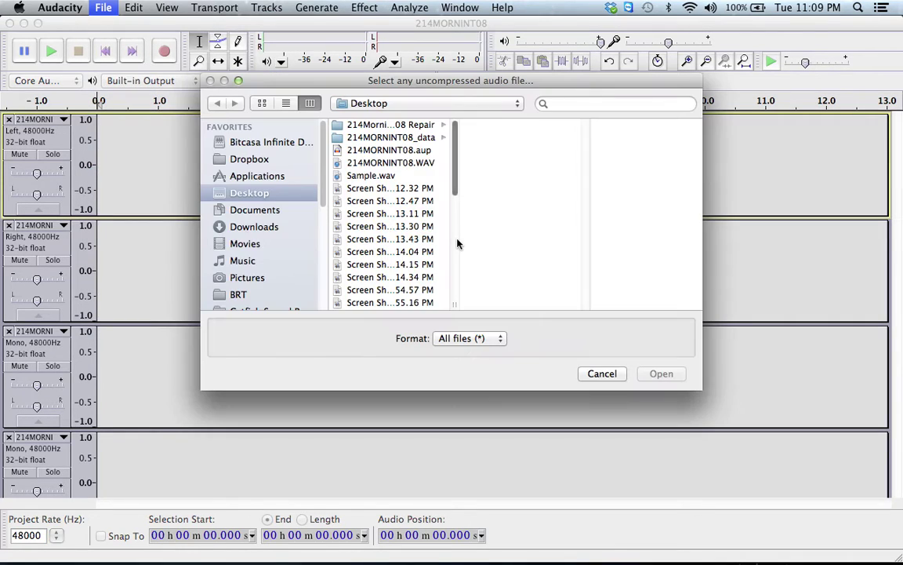
pyautogui.click(340, 163)
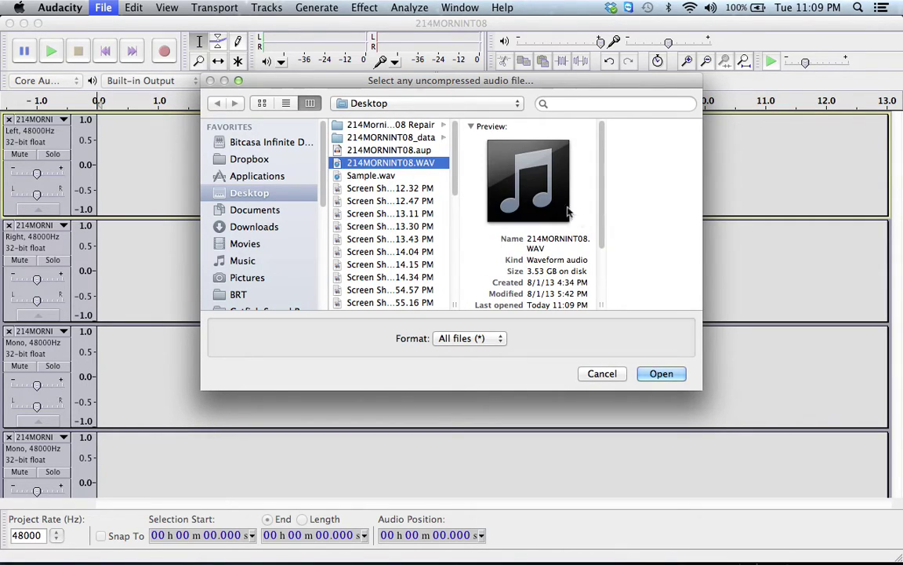
pyautogui.scroll(-3, 541, 259)
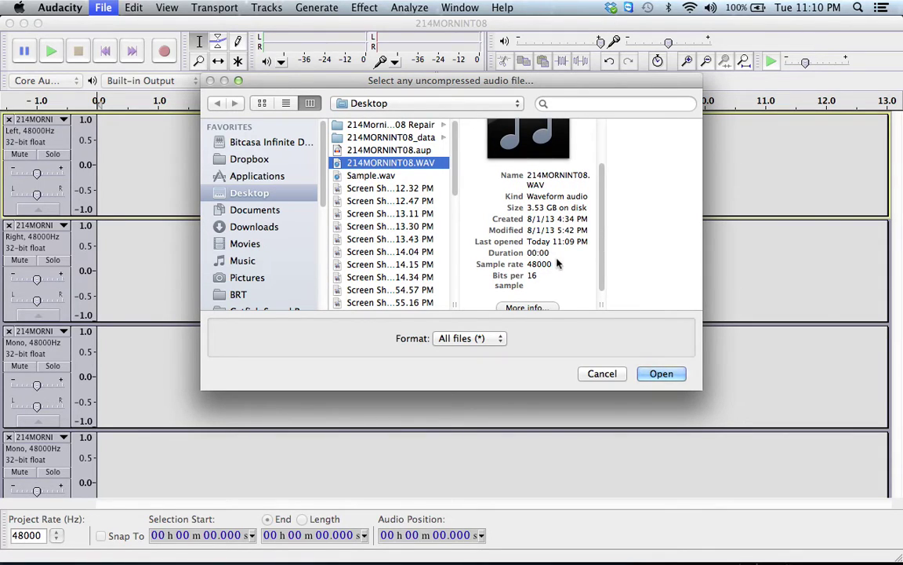
pyautogui.click(656, 373)
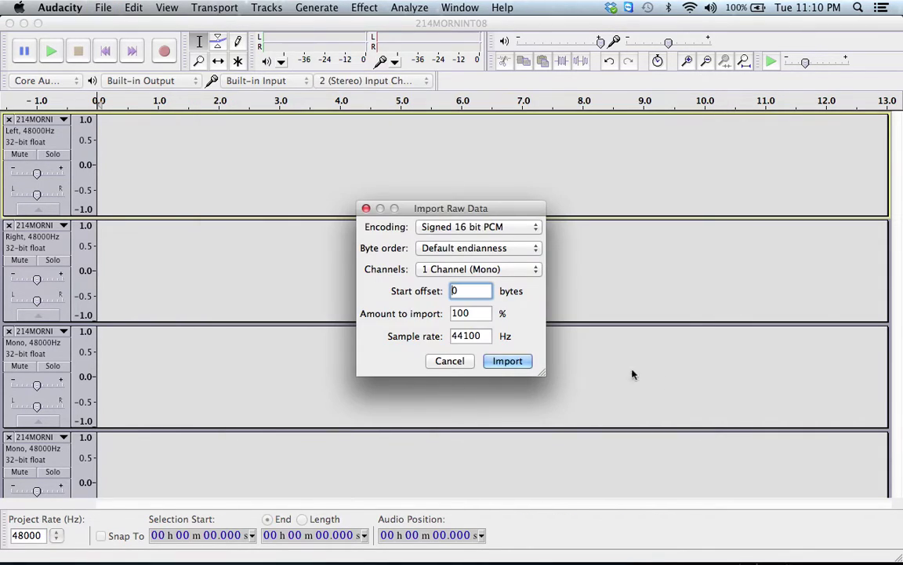
# - Import the file as raw Signed 16 bit PCM with 9 channels at 48000 Hz
pyautogui.click(492, 227)
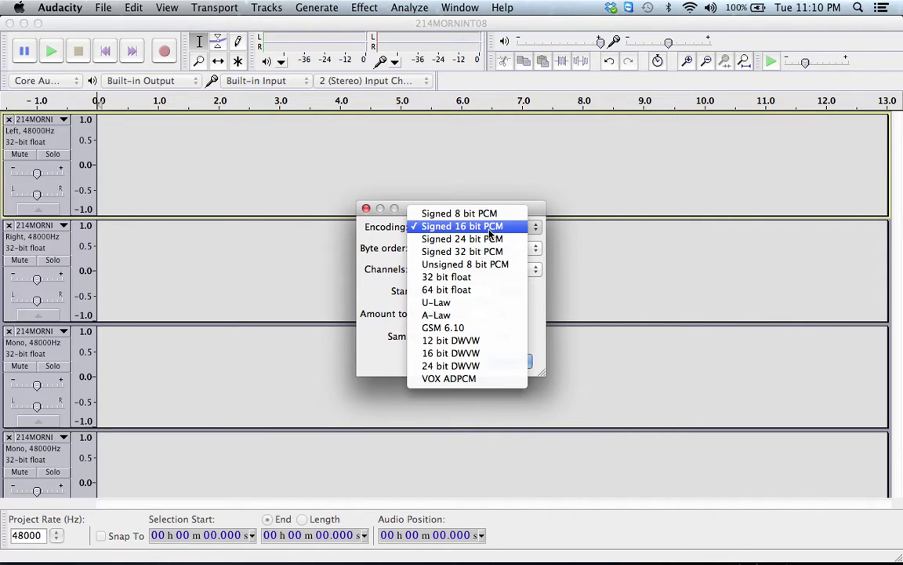
pyautogui.click(492, 227)
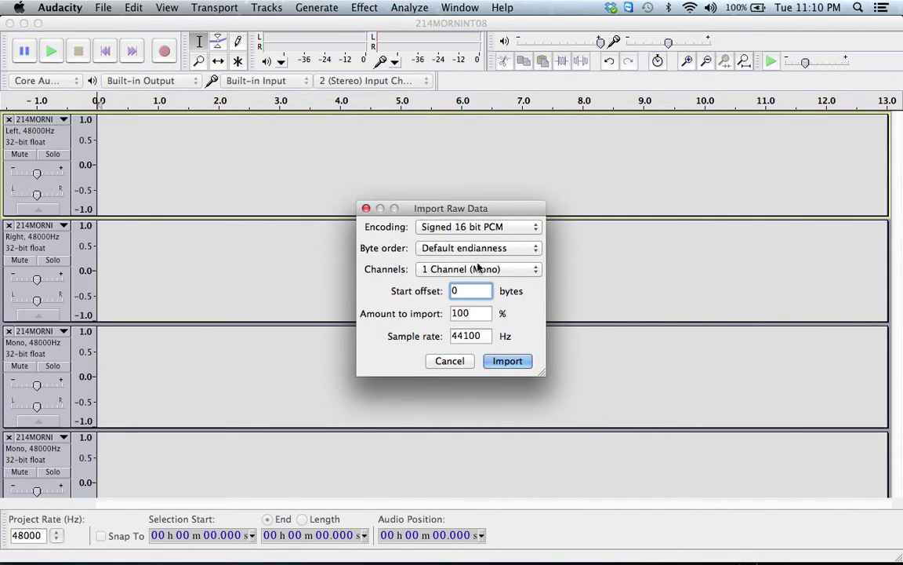
pyautogui.click(484, 269)
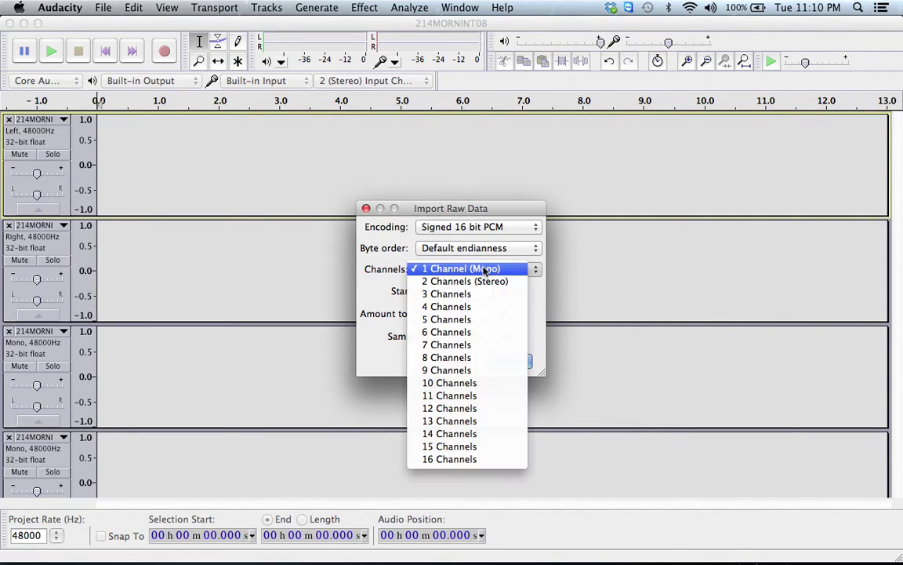
pyautogui.click(467, 371)
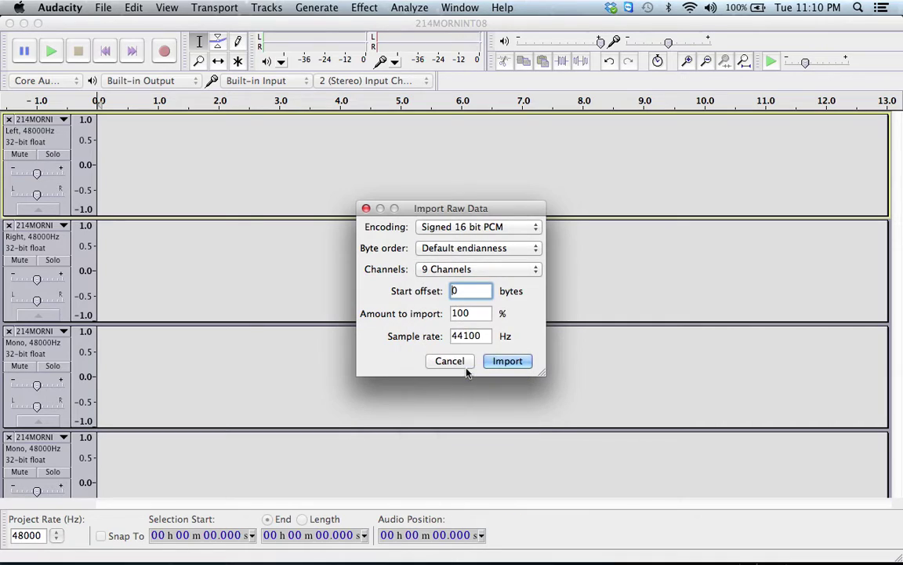
pyautogui.click(476, 313)
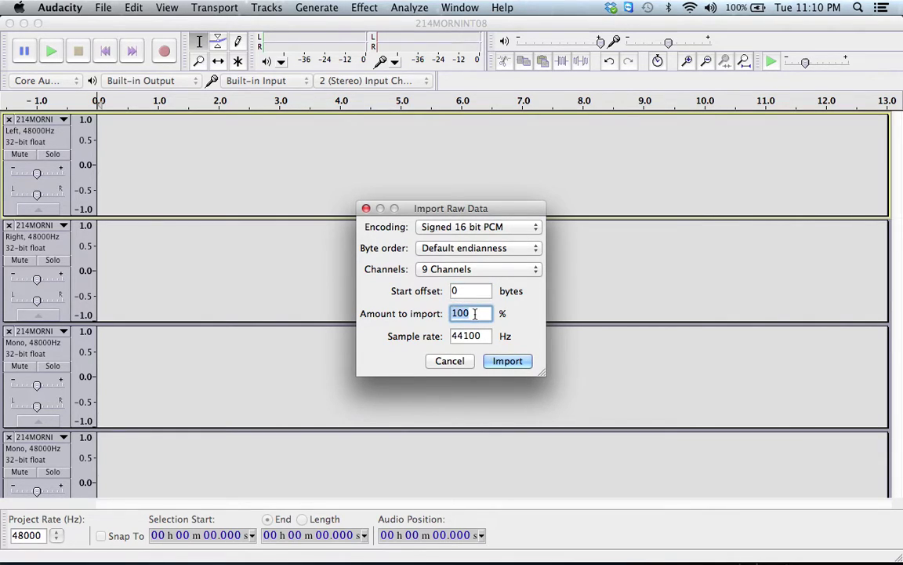
pyautogui.moveTo(484, 335); pyautogui.dragTo(443, 337)
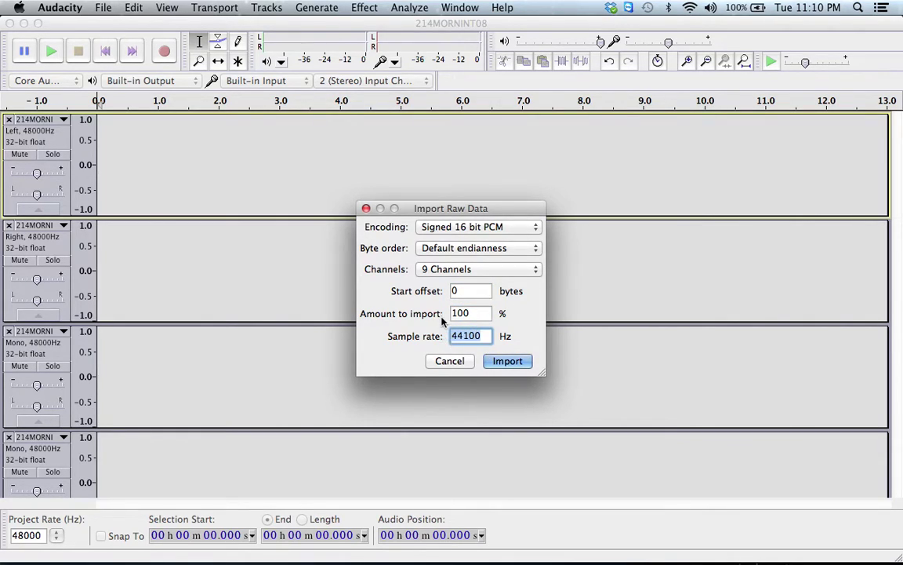
pyautogui.write('48000')
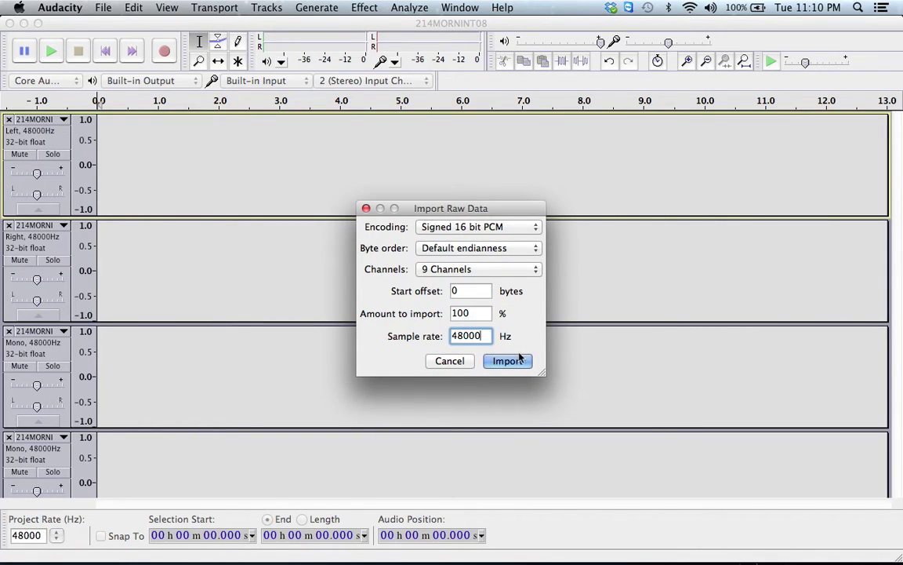
pyautogui.click(508, 362)
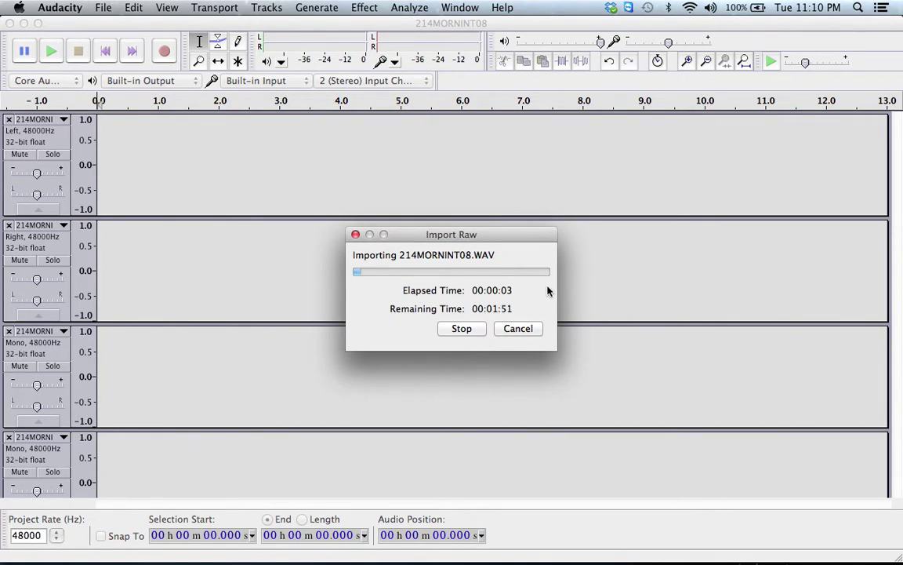
# - Stop the trial raw import and close that project without saving changes
pyautogui.click(476, 330)
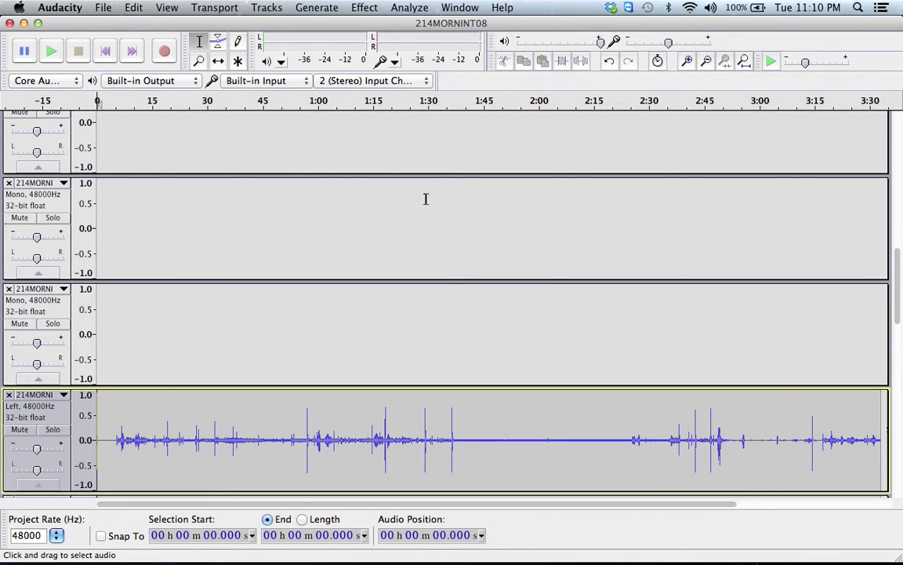
pyautogui.click(9, 23)
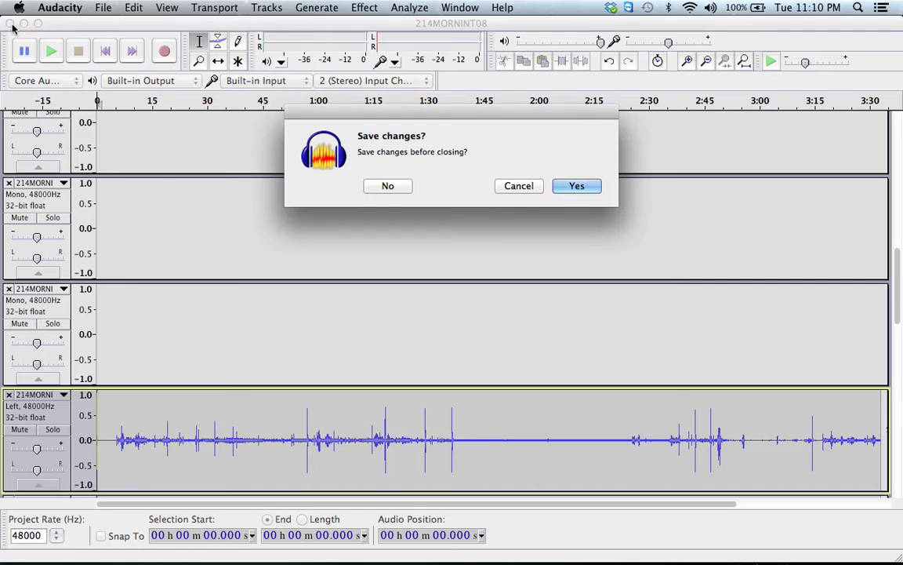
pyautogui.click(383, 185)
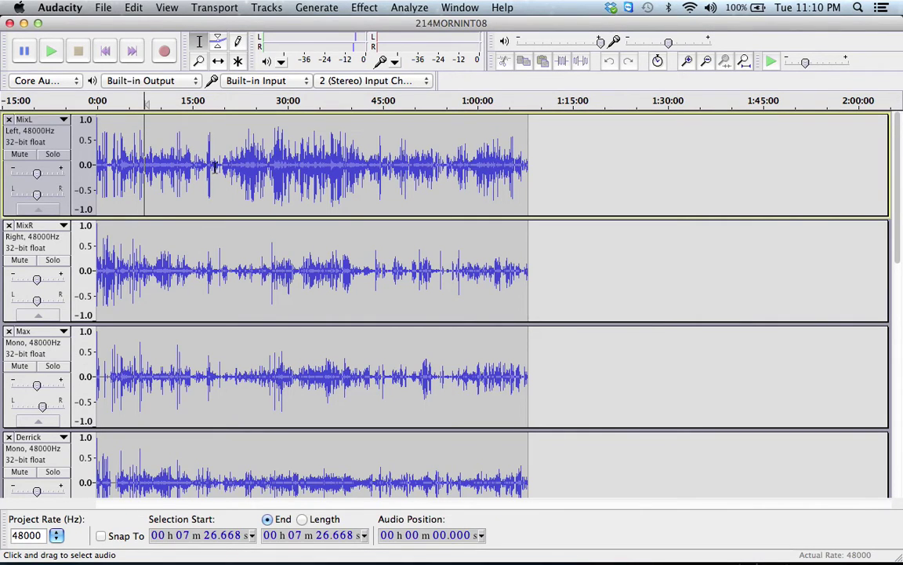
# - Zoom in and listen to a short stretch of MixL starting at about 8:23
pyautogui.scroll(-2, 470, 319)
pyautogui.scroll(2, 469, 319)
pyautogui.scroll(-3, 88, 294)
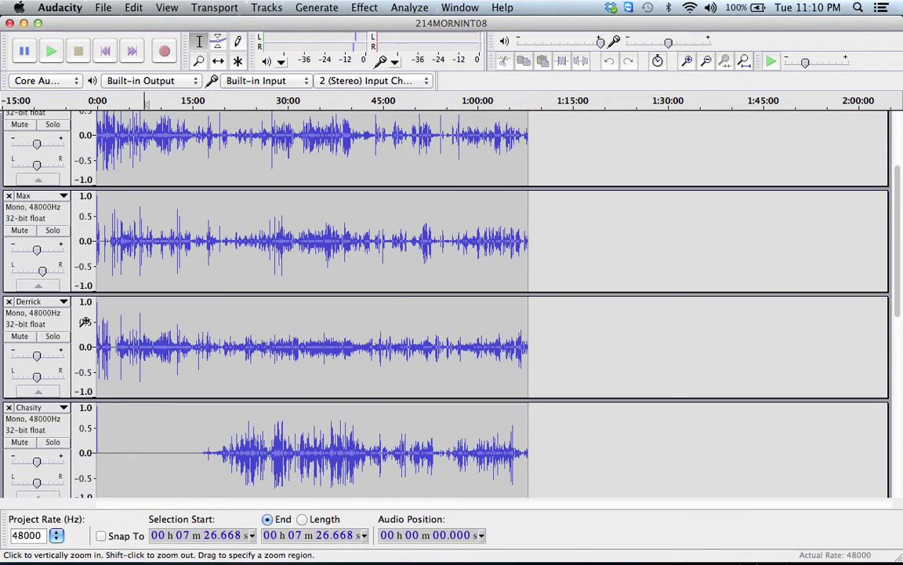
pyautogui.scroll(4, 82, 298)
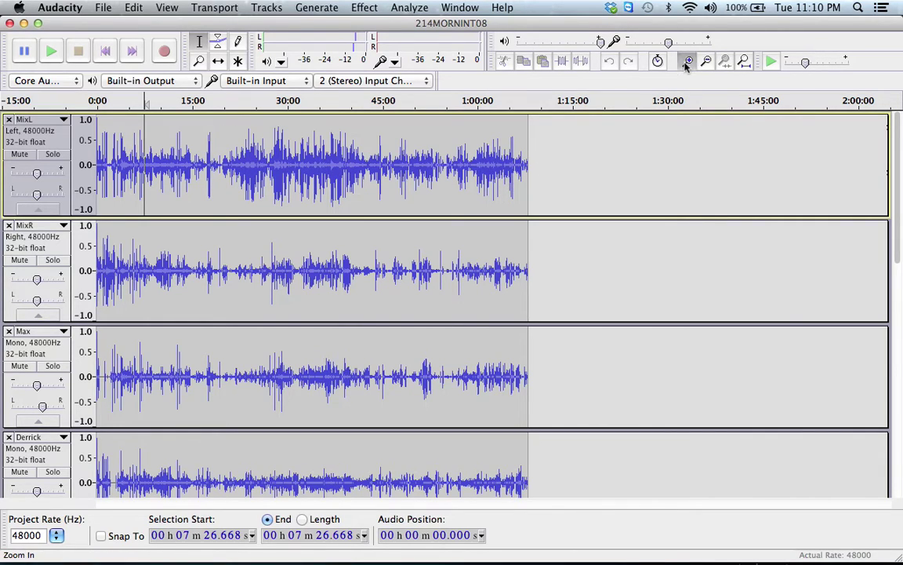
pyautogui.press('super+1')
pyautogui.click(459, 180)
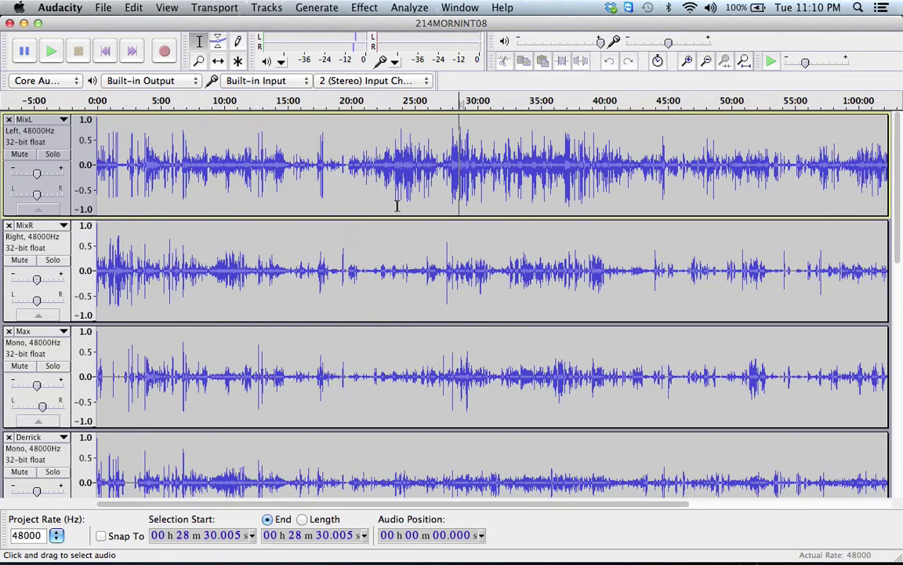
pyautogui.click(203, 176)
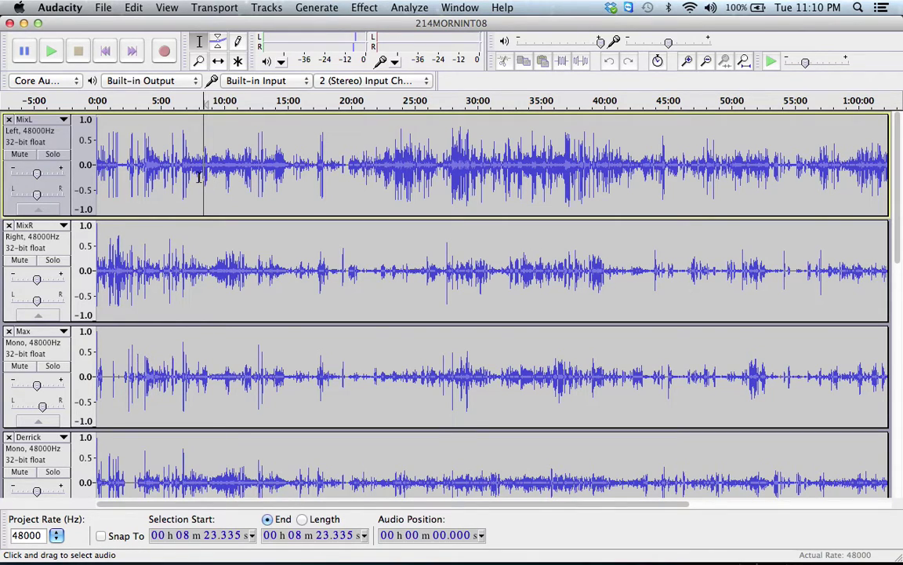
pyautogui.press('space')
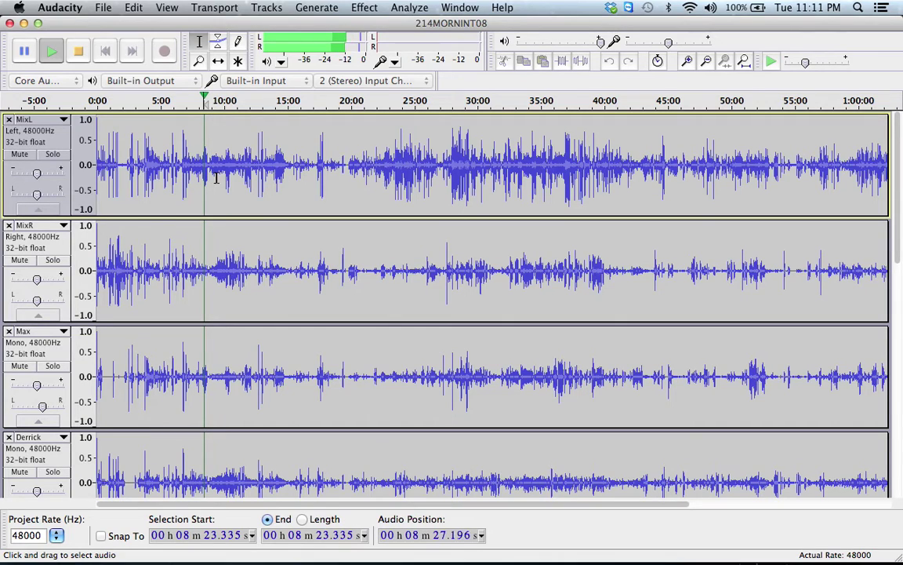
pyautogui.press('space')
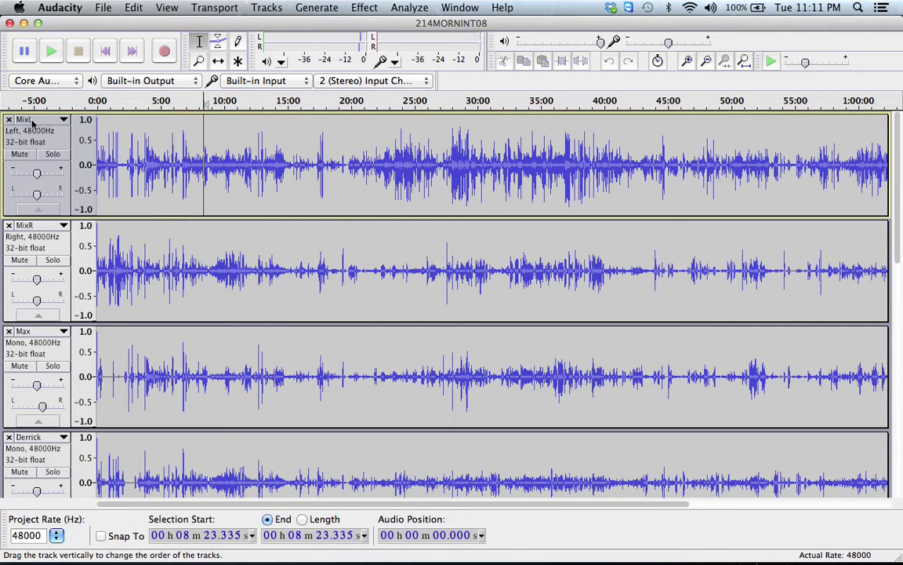
pyautogui.click(64, 121)
# - Review the MixL rename and Export Multiple settings, cancelling both, then switch to Finder
pyautogui.click(49, 132)
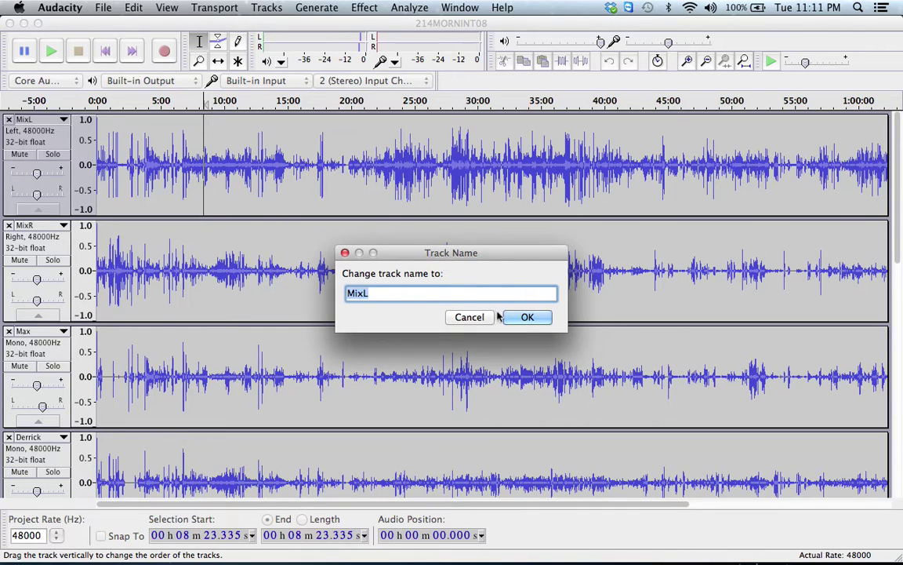
pyautogui.click(470, 317)
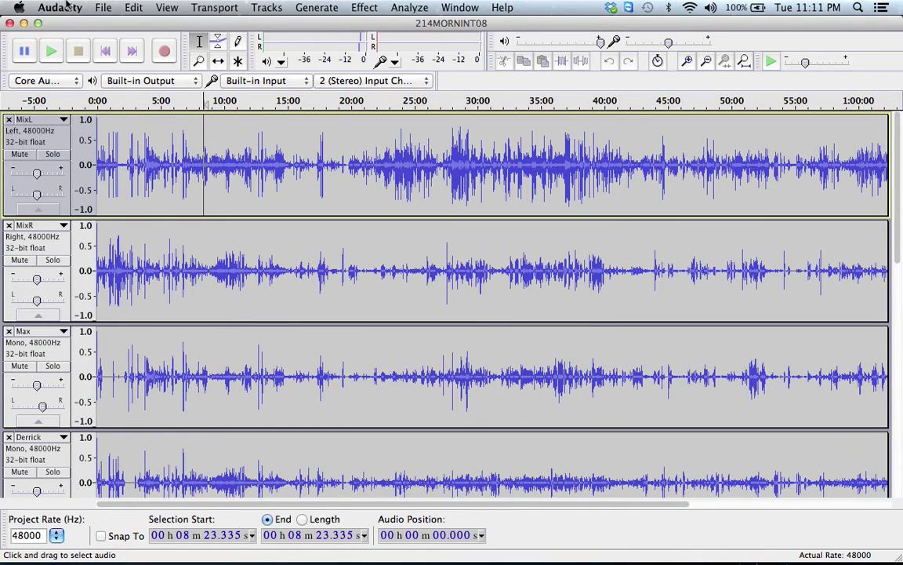
pyautogui.click(100, 7)
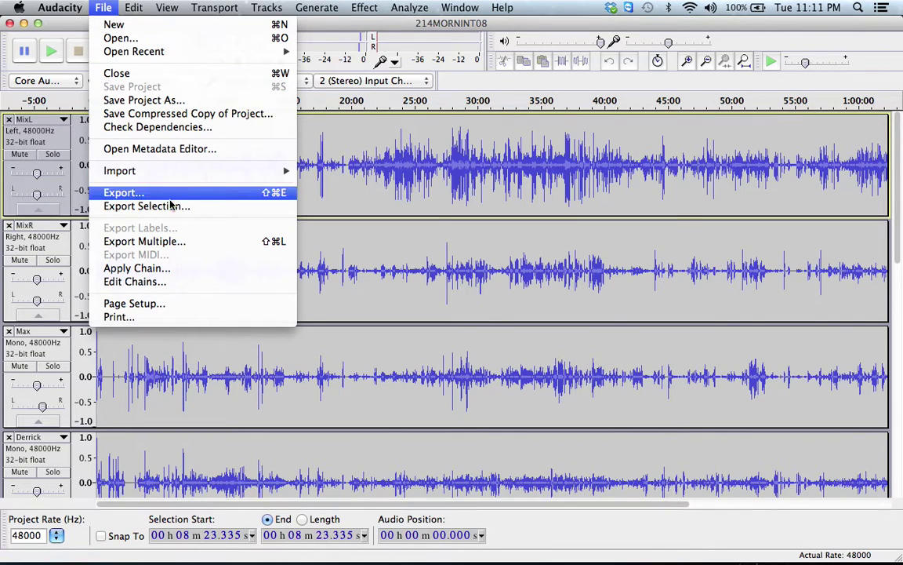
pyautogui.click(211, 246)
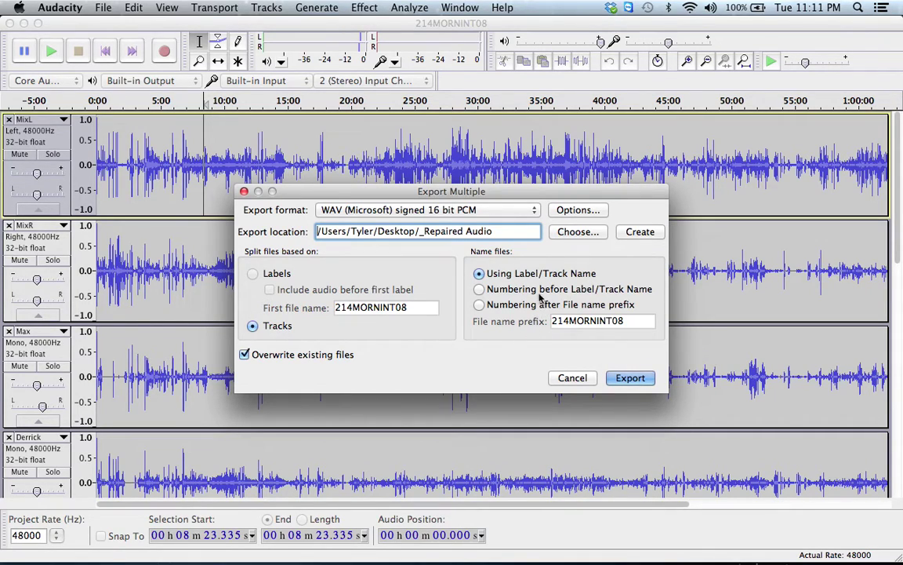
pyautogui.click(568, 378)
pyautogui.press('super+Tab')
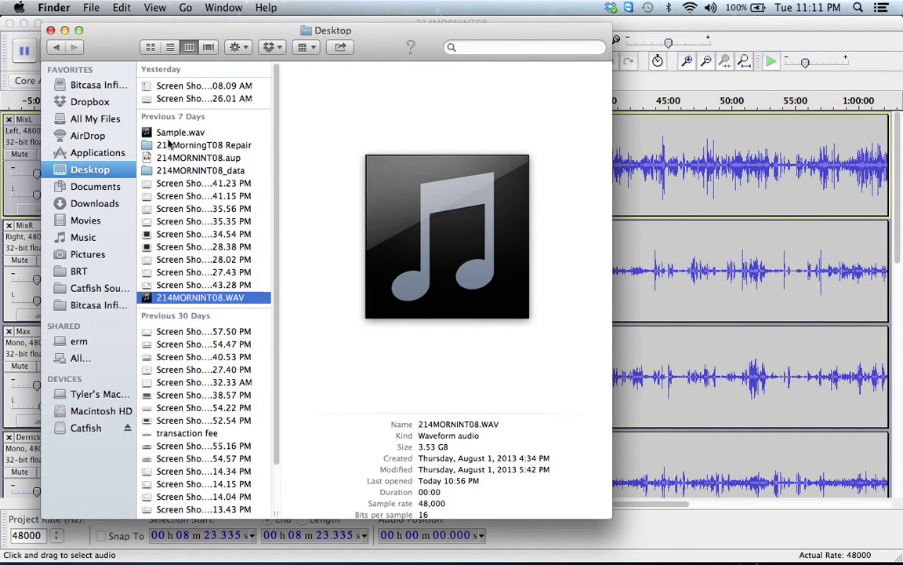
# - Open the 214MorningT08 Repair folder and step through each exported WAV's details, starting with Nev.wav
pyautogui.click(185, 147)
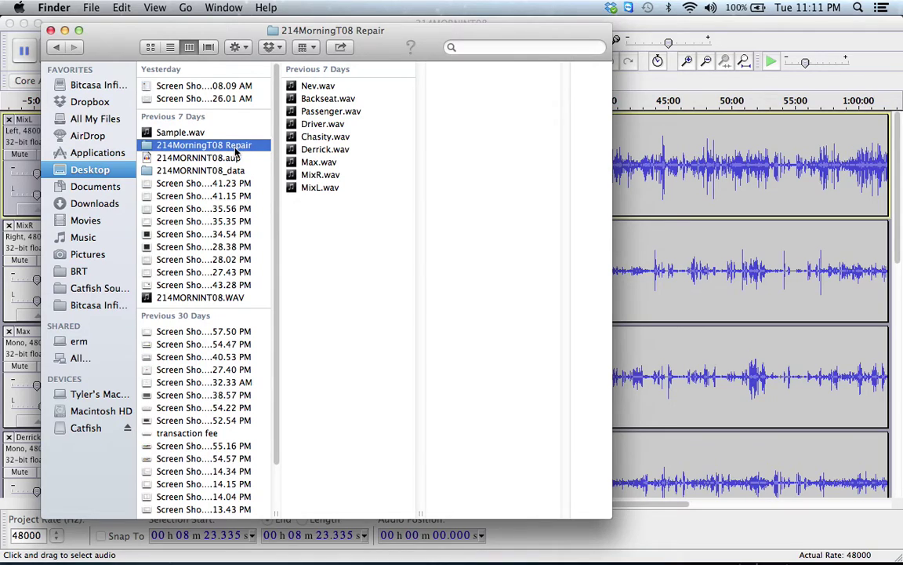
pyautogui.click(297, 89)
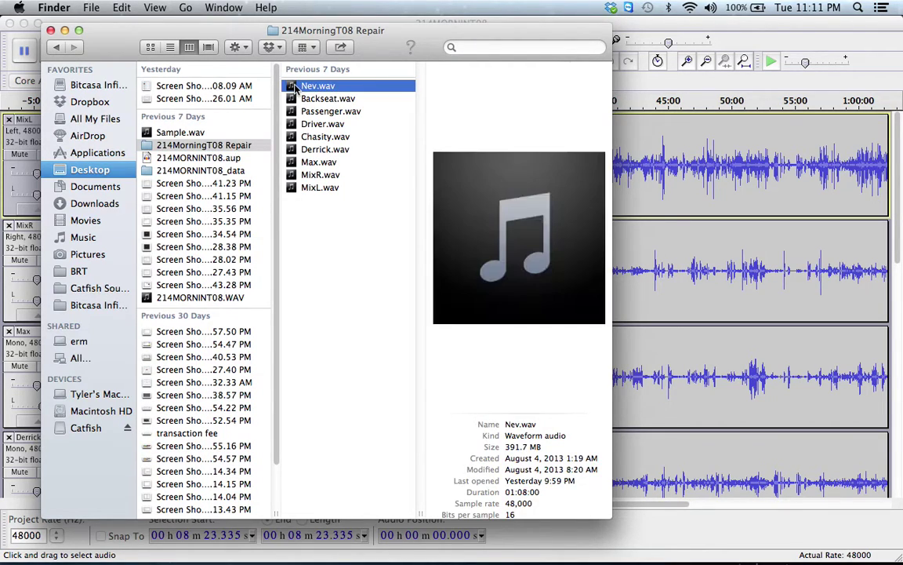
pyautogui.press('Down')
pyautogui.press('Down')
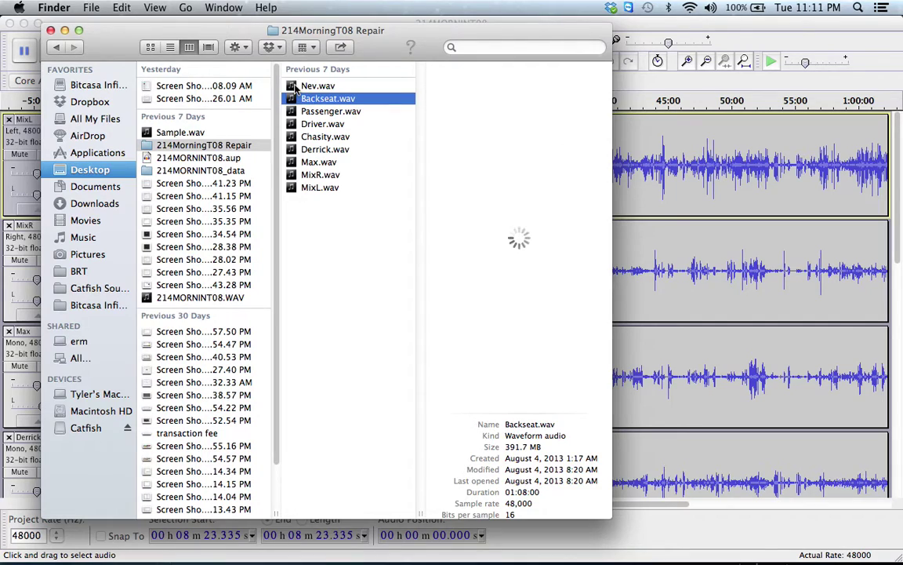
pyautogui.press('Down')
pyautogui.press('Down')
pyautogui.press('Down')
pyautogui.press('Up')
pyautogui.press('Down')
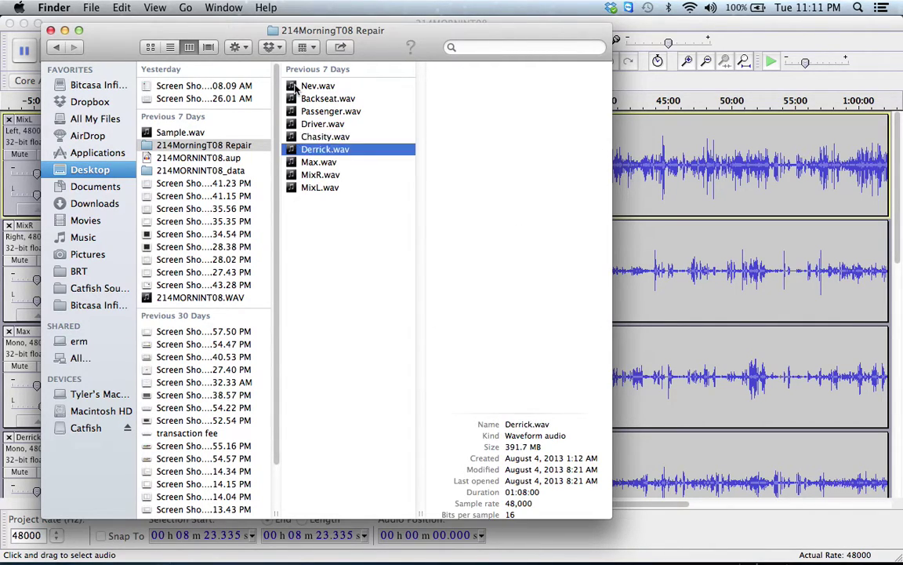
pyautogui.press('Down')
pyautogui.press('Down')
pyautogui.press('Down')
pyautogui.press('Up')
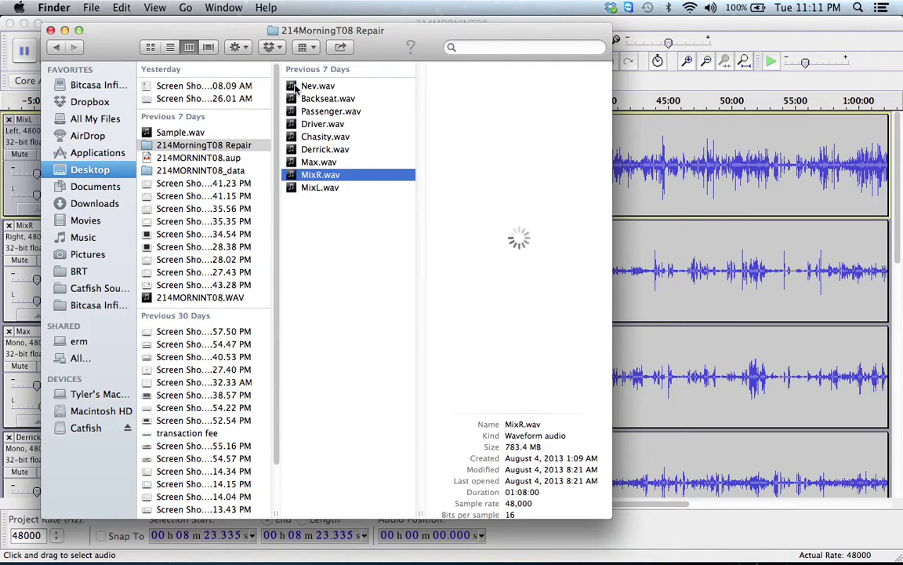
pyautogui.press('Up')
pyautogui.press('Up')
pyautogui.press('Up')
pyautogui.press('Up')
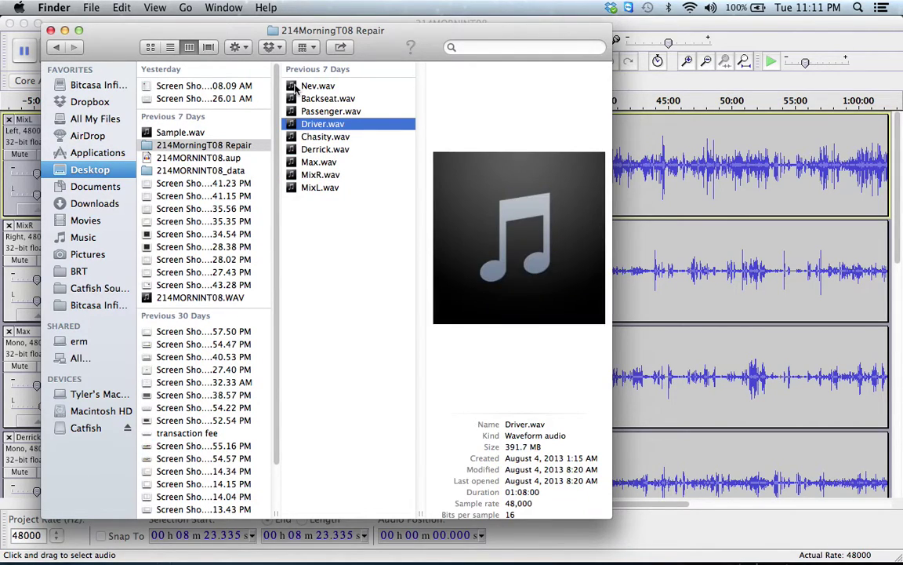